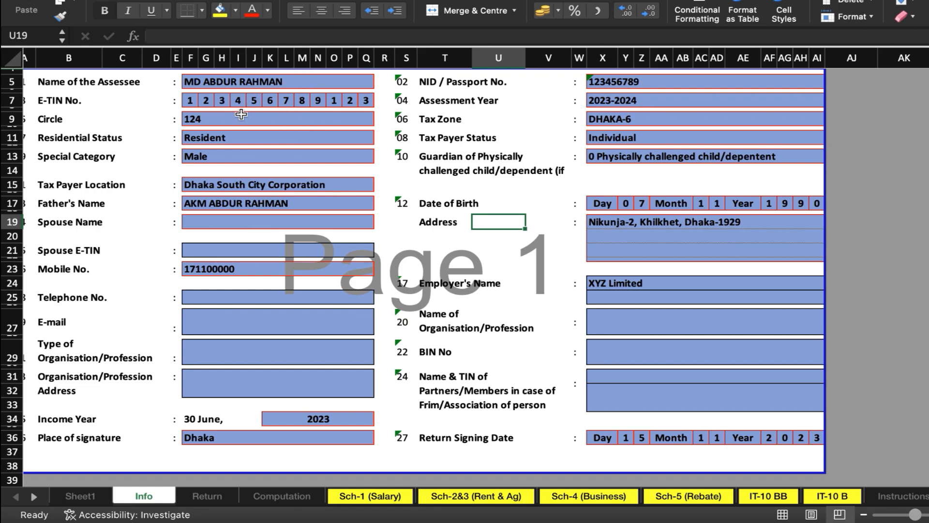
# Step: Choose Dhaka South City Corporation as the Tax Payer Location on the Info sheet
pyautogui.click(212, 80)
pyautogui.hscroll(-1, 261, 189)
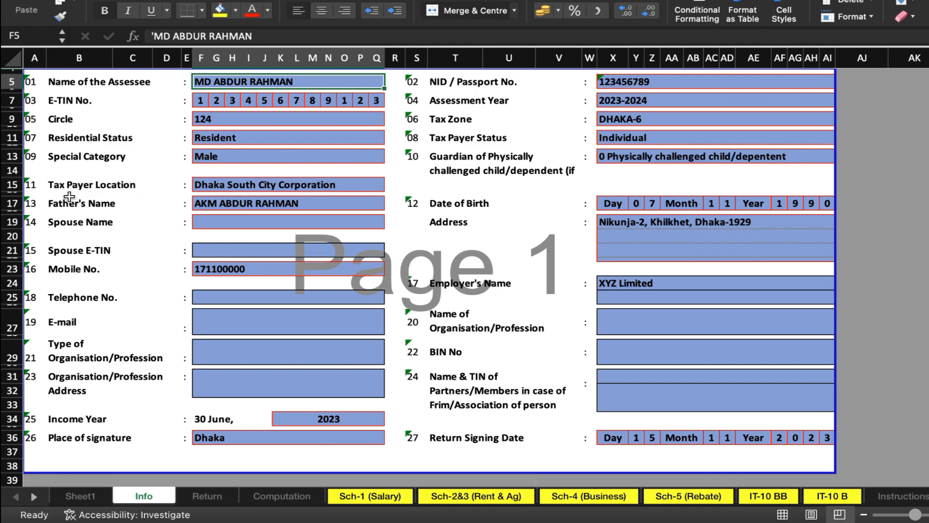
pyautogui.click(236, 187)
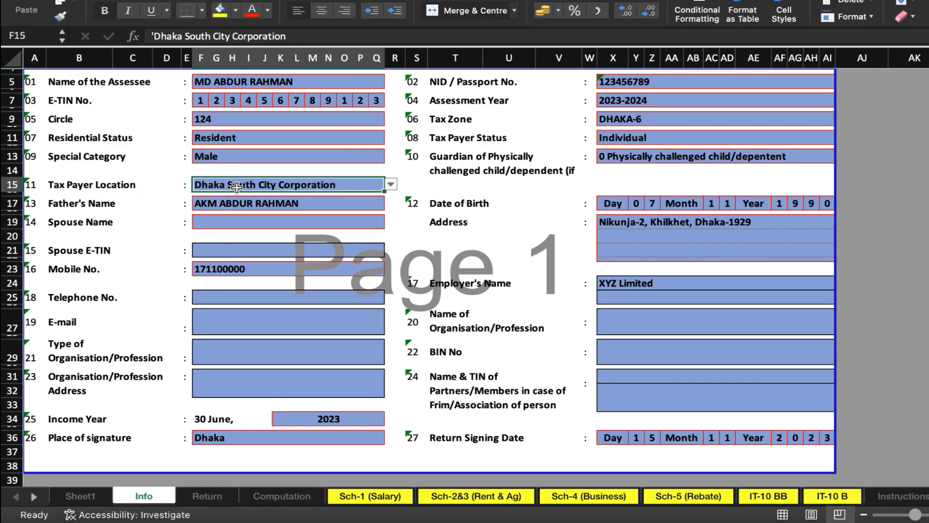
pyautogui.click(390, 185)
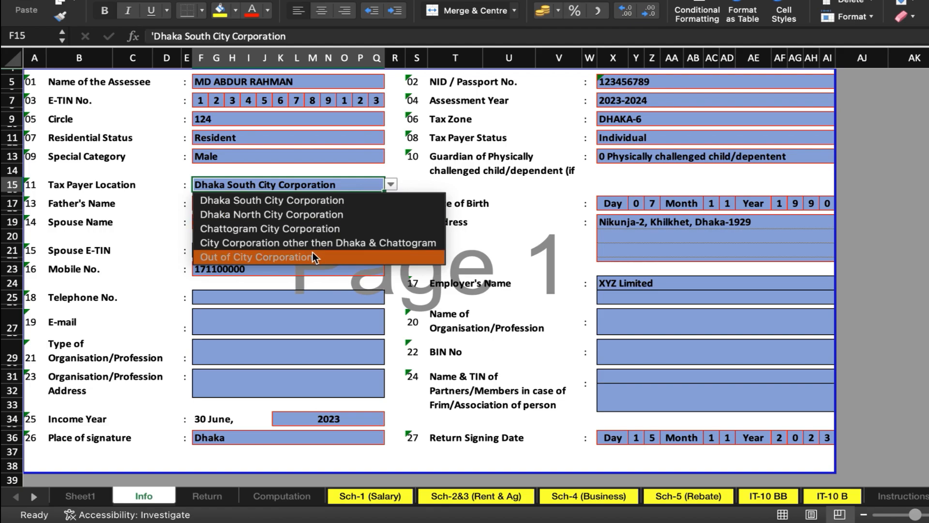
pyautogui.click(288, 200)
pyautogui.scroll(-3, 339, 266)
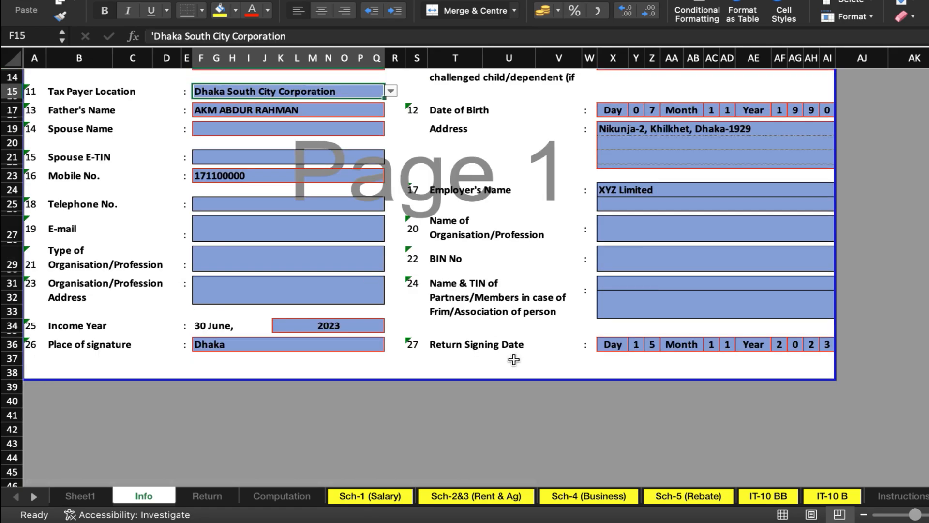
# Step: Enter a basic pay of 650000 in part b of the Sch-1 (Salary) sheet, for employees outside the Govt. pay scale
pyautogui.click(358, 501)
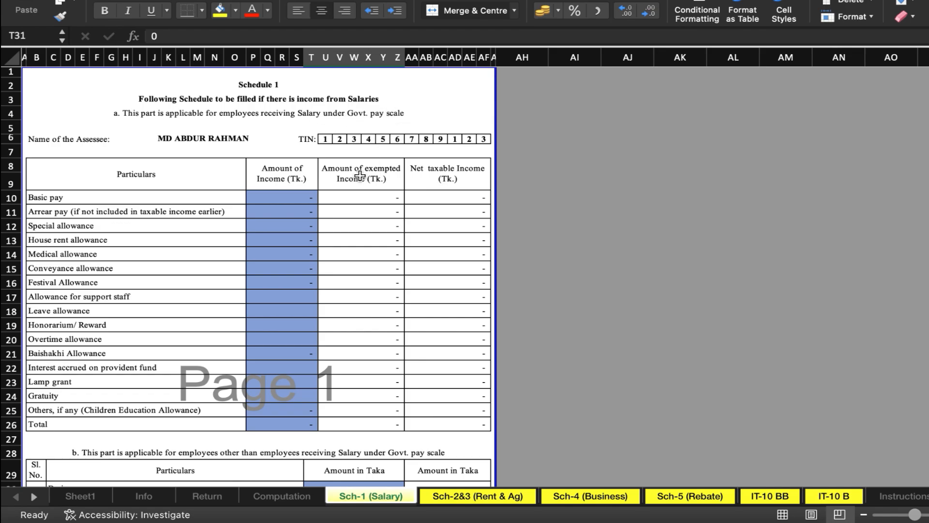
pyautogui.scroll(-2, 261, 305)
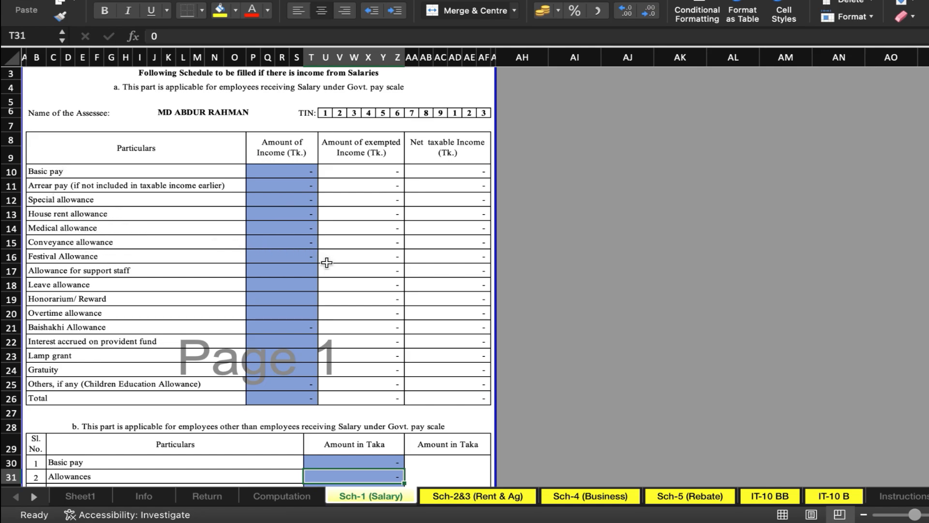
pyautogui.scroll(-3, 322, 297)
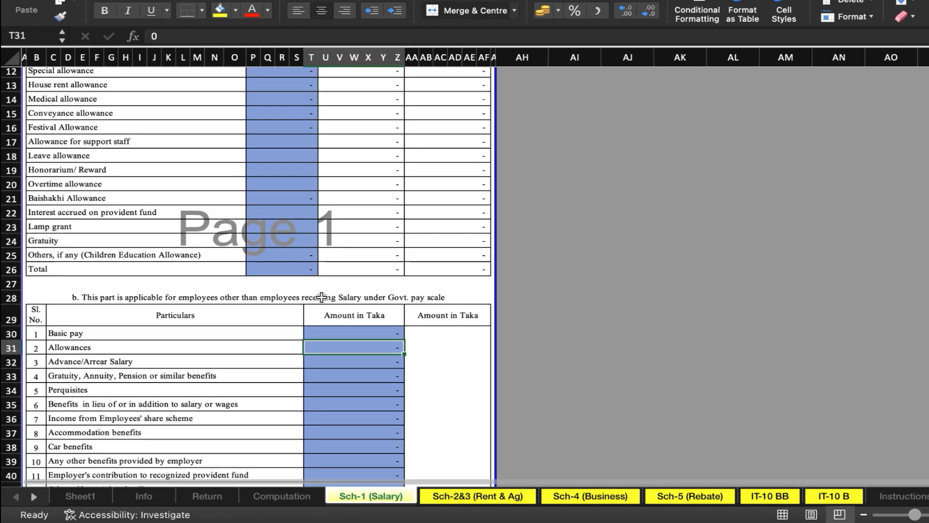
pyautogui.scroll(-1, 321, 298)
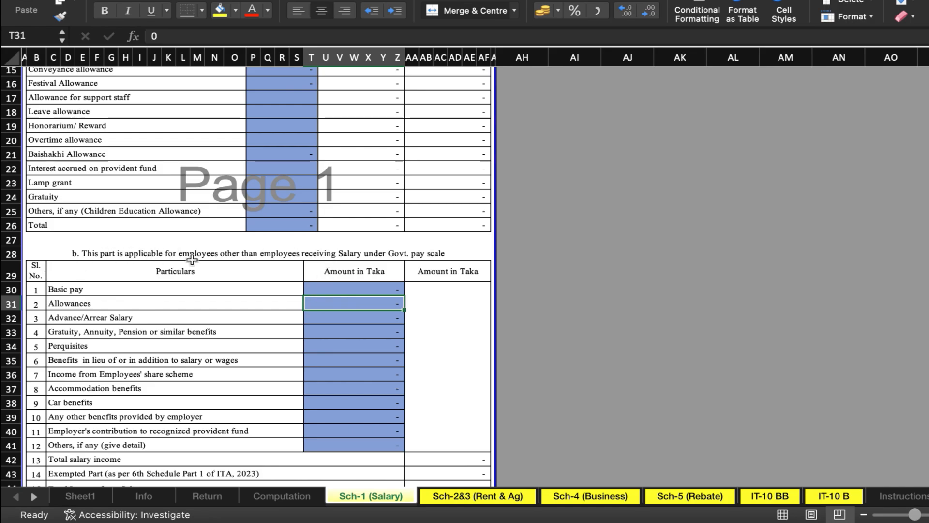
pyautogui.scroll(-1, 336, 312)
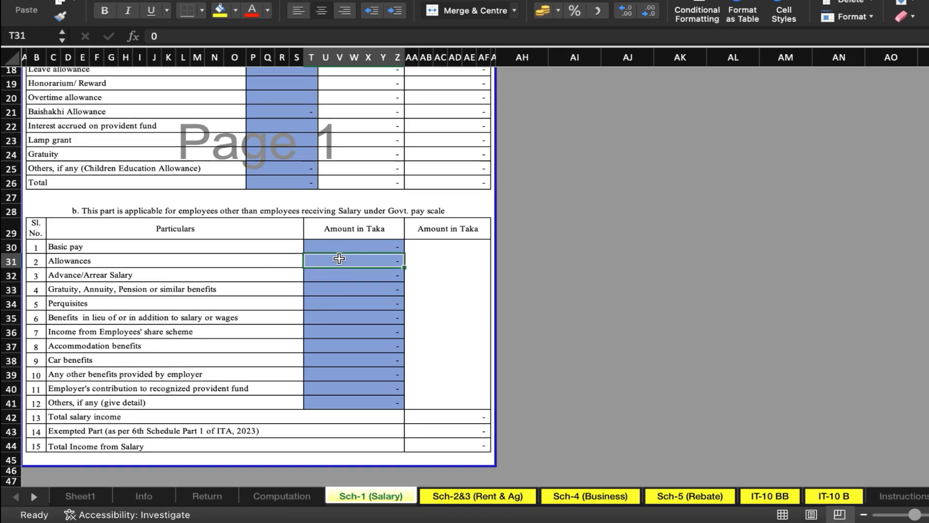
pyautogui.click(357, 248)
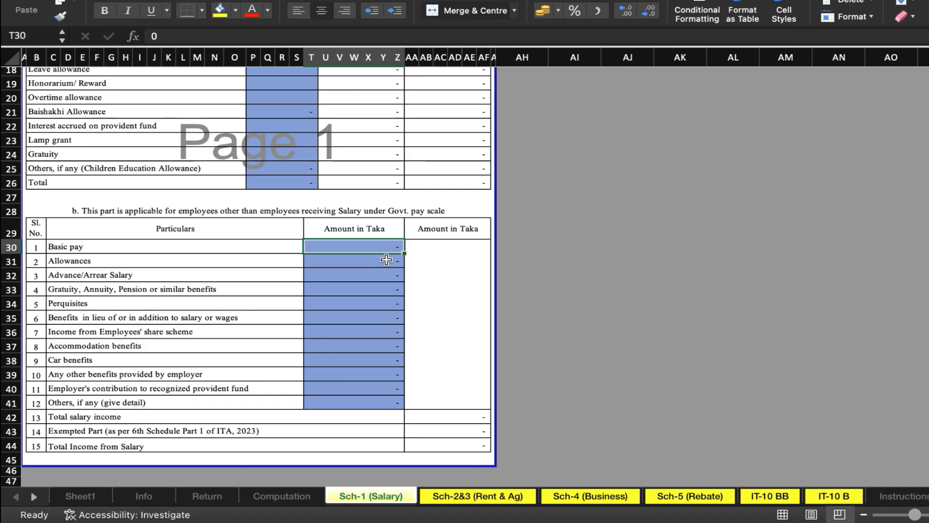
pyautogui.write('6500')
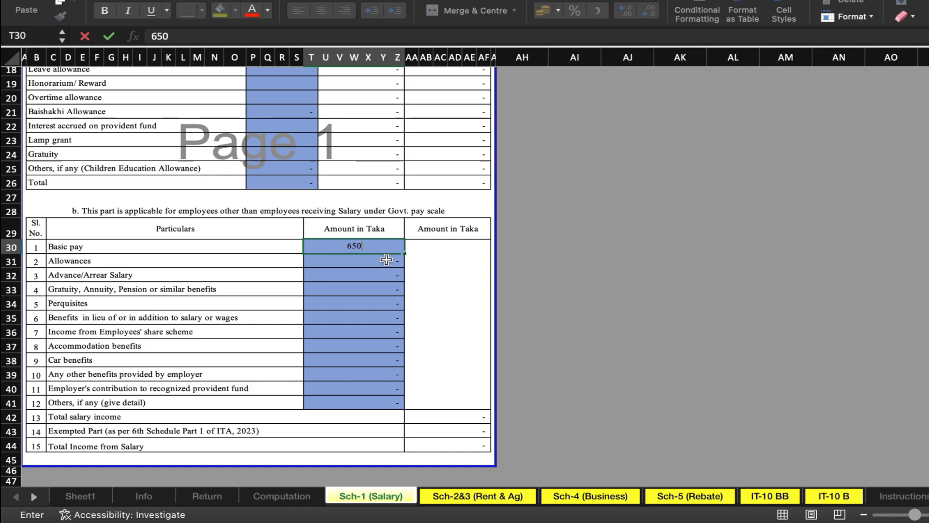
pyautogui.write('00')
pyautogui.press('Return')
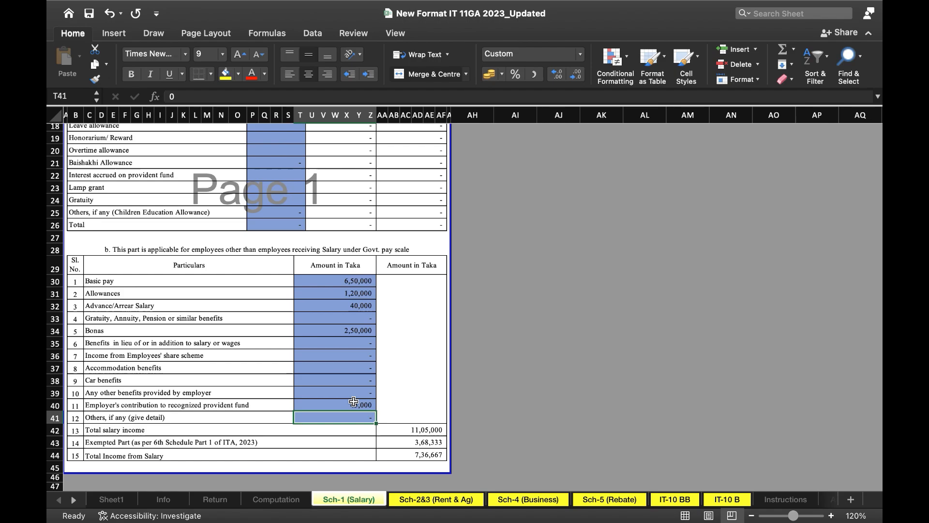
# Step: Inspect the formulas behind Total salary income and the Exempted Part at the end of the salary schedule
pyautogui.scroll(-3, 356, 392)
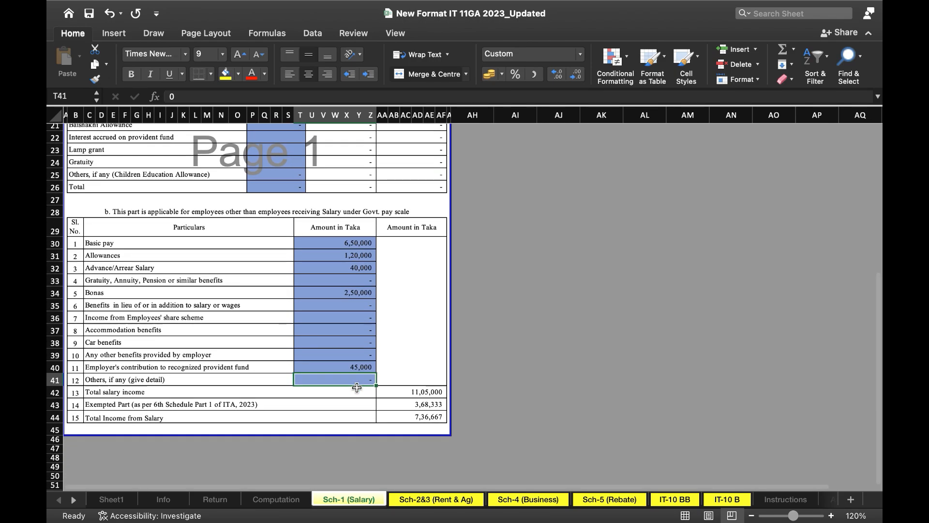
pyautogui.click(419, 394)
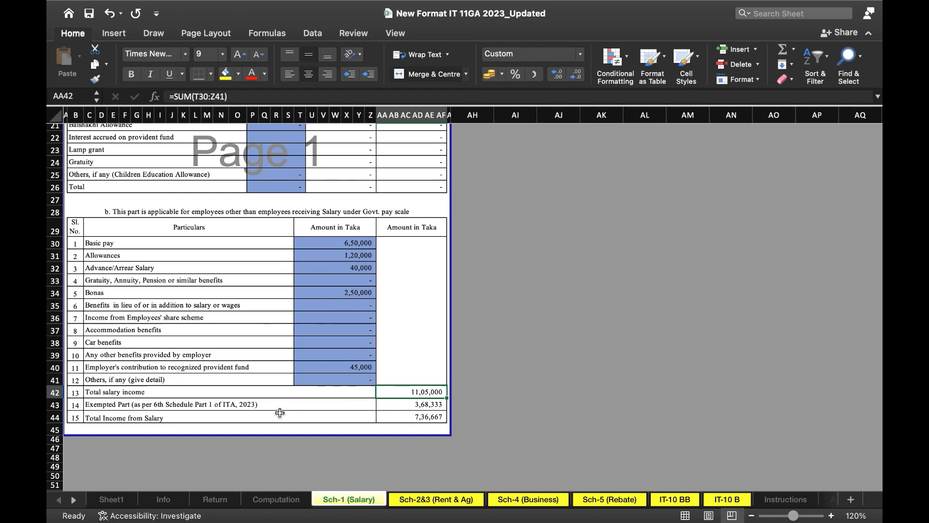
pyautogui.doubleClick(422, 405)
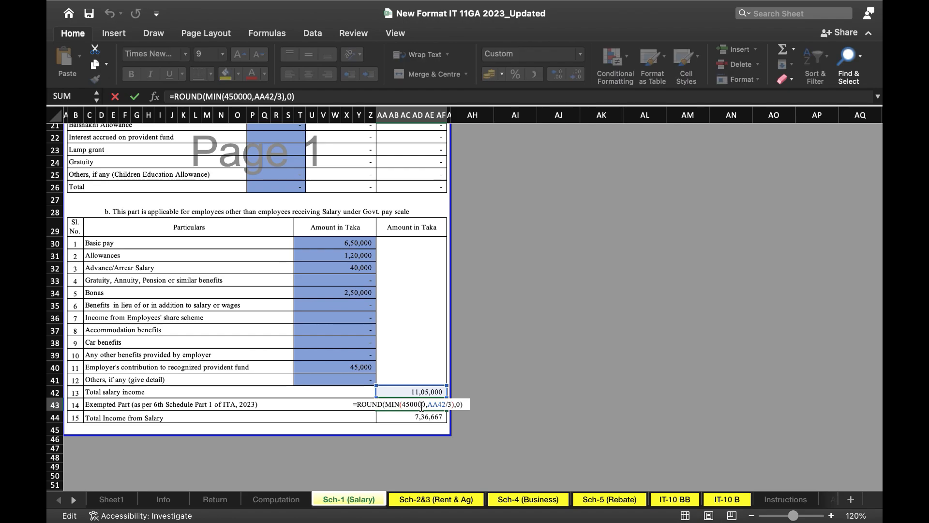
pyautogui.press('Return')
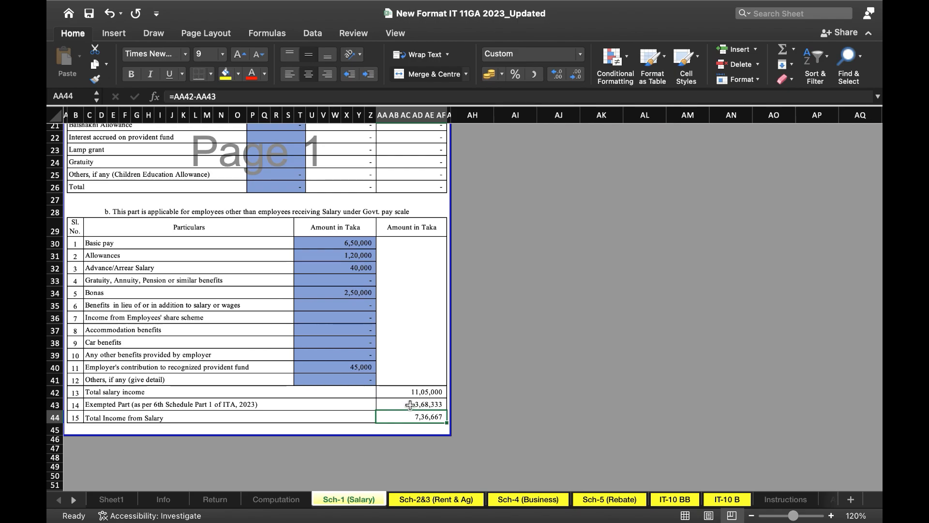
pyautogui.click(411, 405)
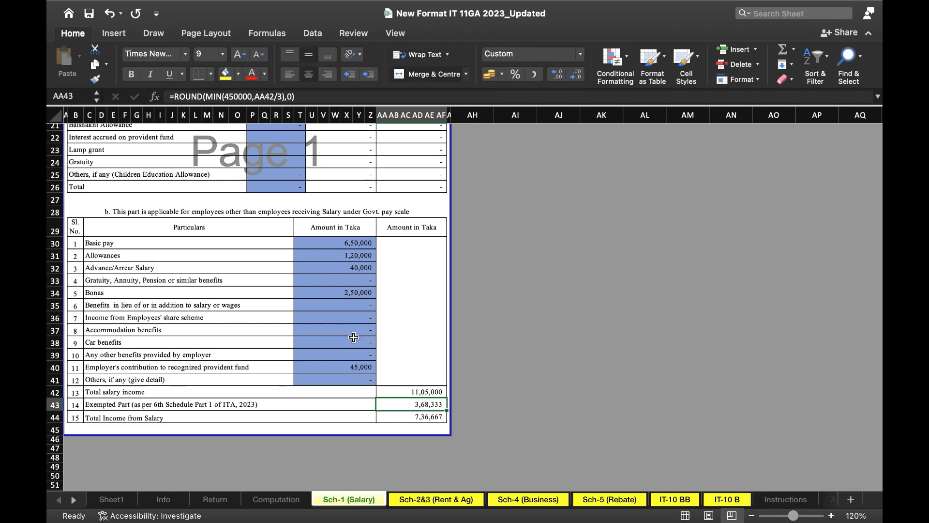
# Step: Try Advance/Arrear Salary amounts of 240000 and 440000 to check their effect on the Exempted Part
pyautogui.doubleClick(324, 267)
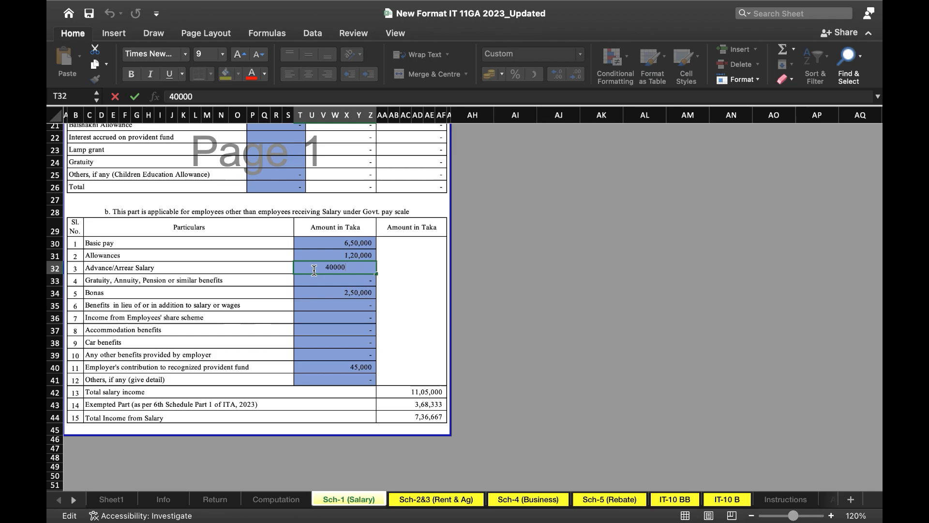
pyautogui.write('2')
pyautogui.press('Return')
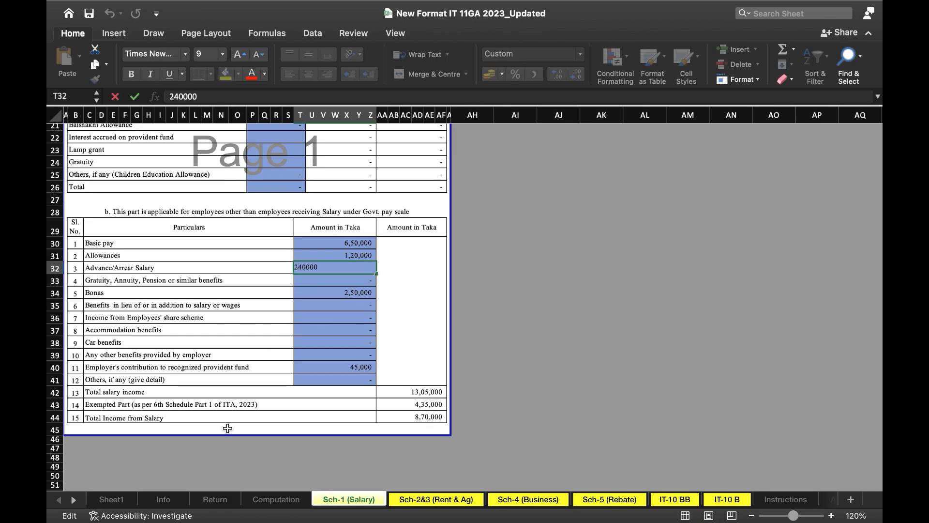
pyautogui.press('BackSpace')
pyautogui.write('4')
pyautogui.press('Return')
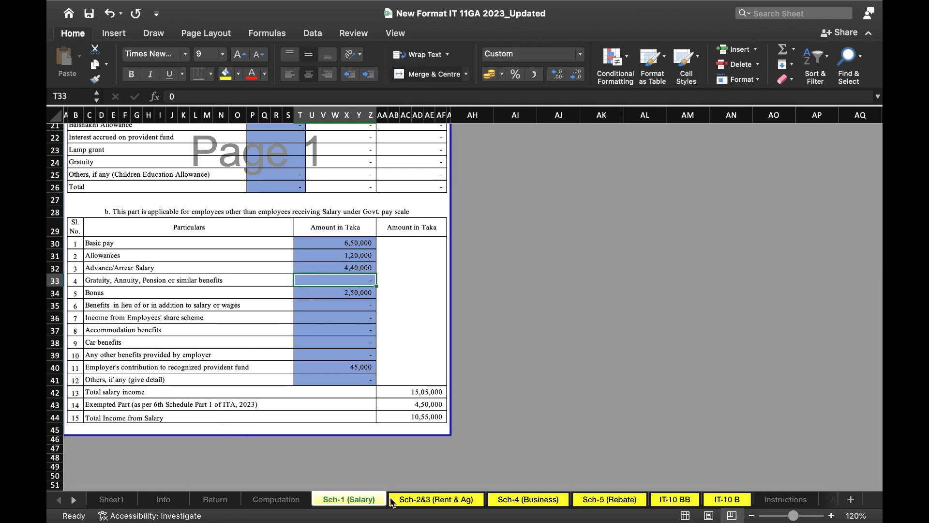
pyautogui.click(415, 406)
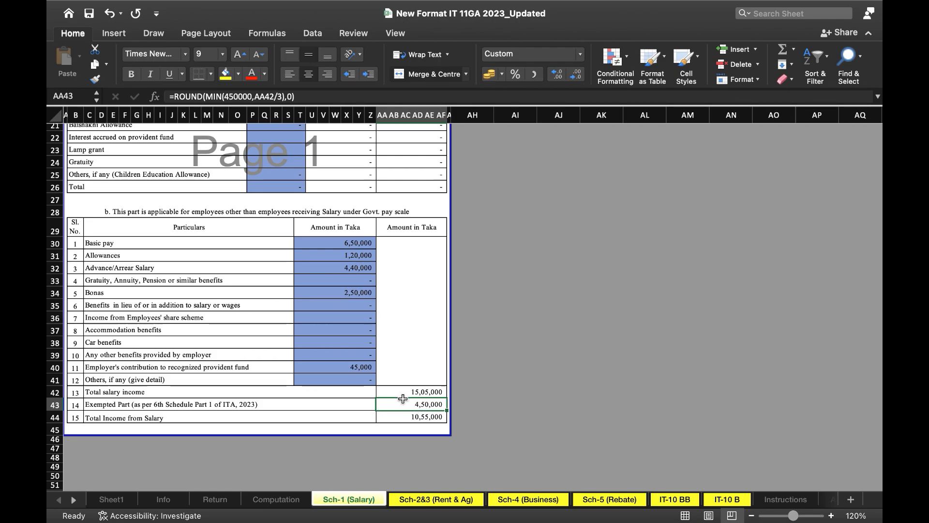
# Step: Set Advance/Arrear Salary back to 40000 and check the Exempted Part and Total Income from Salary cells
pyautogui.doubleClick(344, 270)
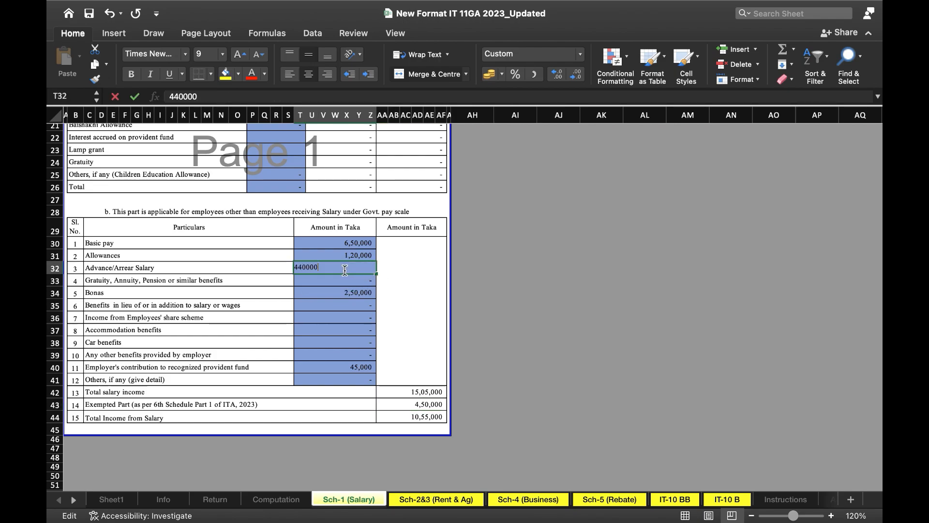
pyautogui.click(299, 266)
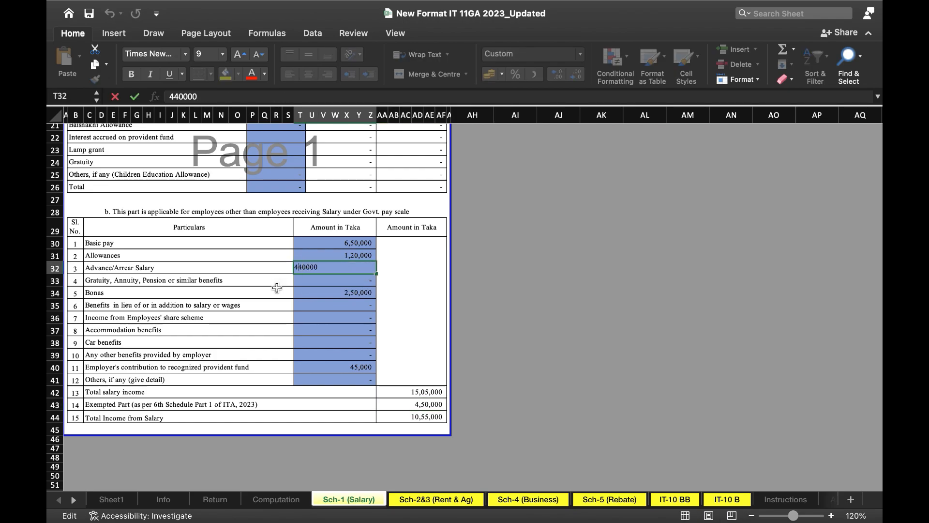
pyautogui.press('Return')
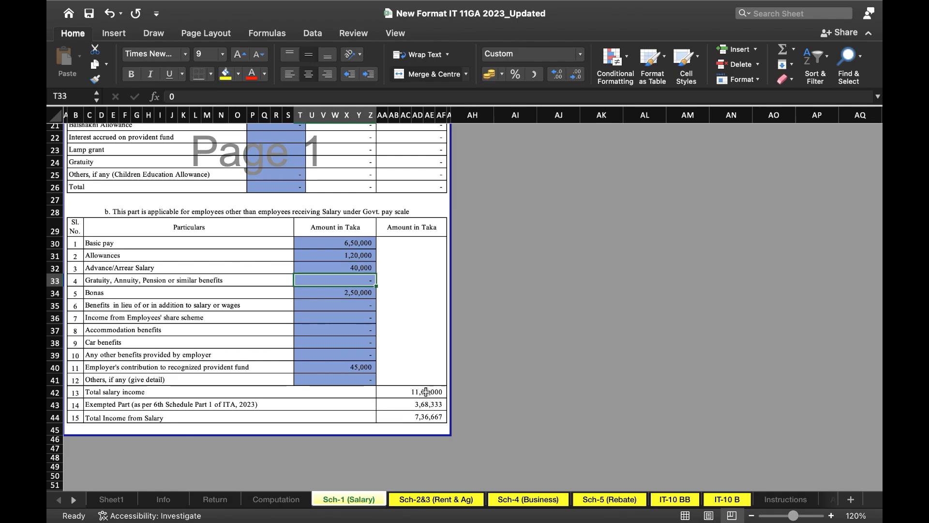
pyautogui.click(424, 403)
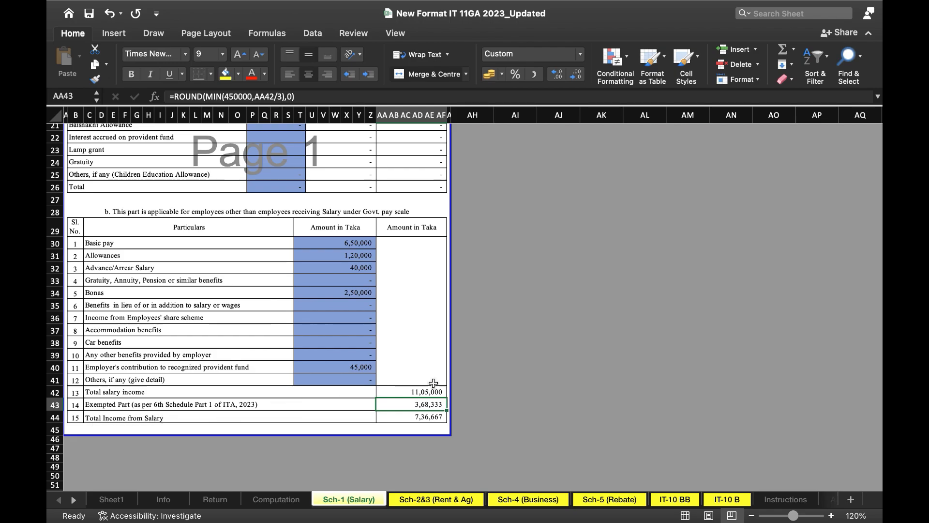
pyautogui.click(429, 416)
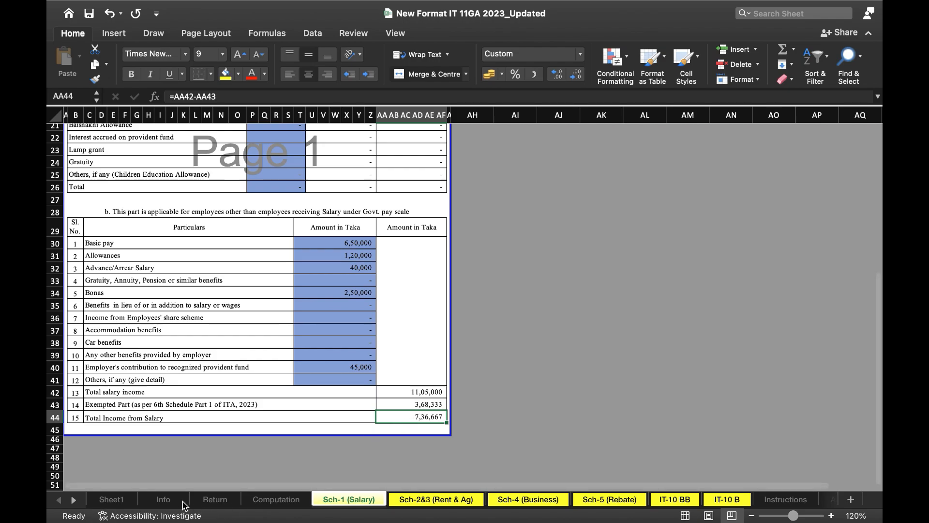
# Step: Look at the Return sheet, and examine the tax calculation, investment rebate, net liability and tax payment sections of the Computation sheet
pyautogui.click(215, 498)
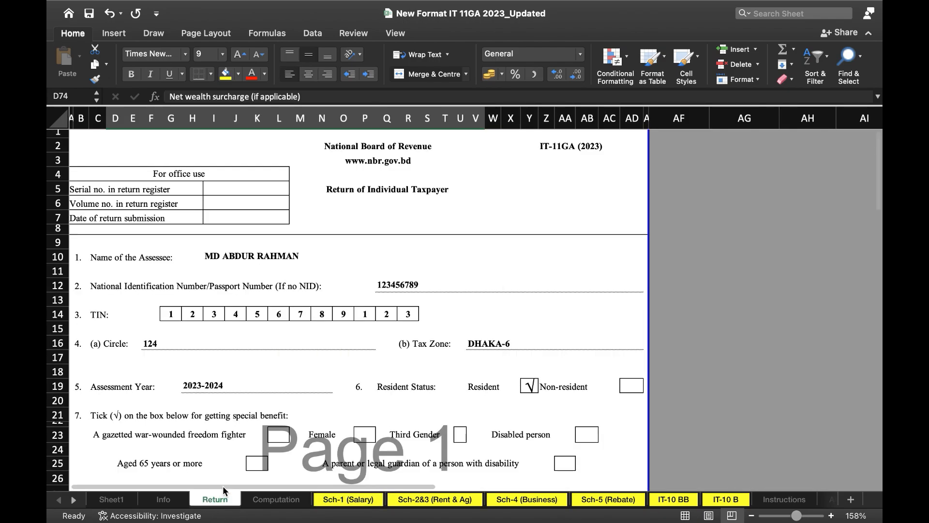
pyautogui.click(270, 503)
pyautogui.scroll(-5, 429, 379)
pyautogui.scroll(-10, 430, 379)
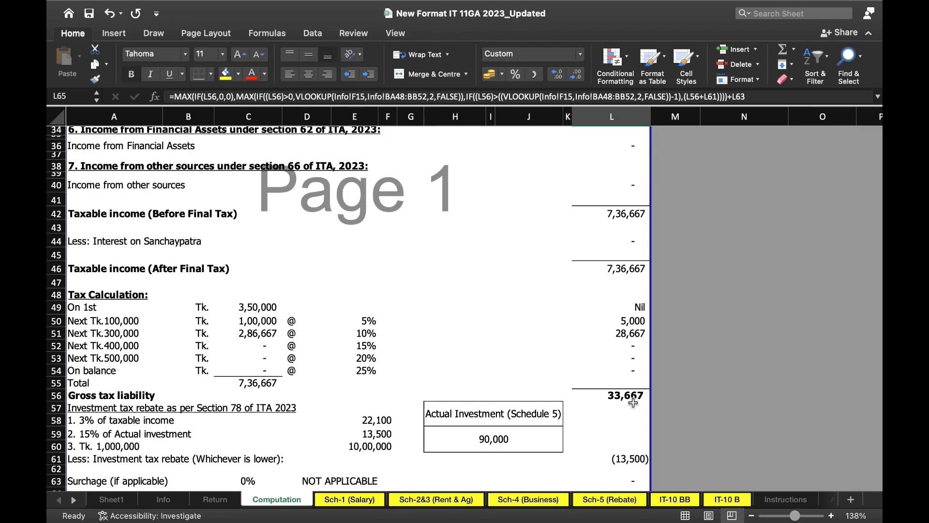
pyautogui.scroll(-3, 610, 406)
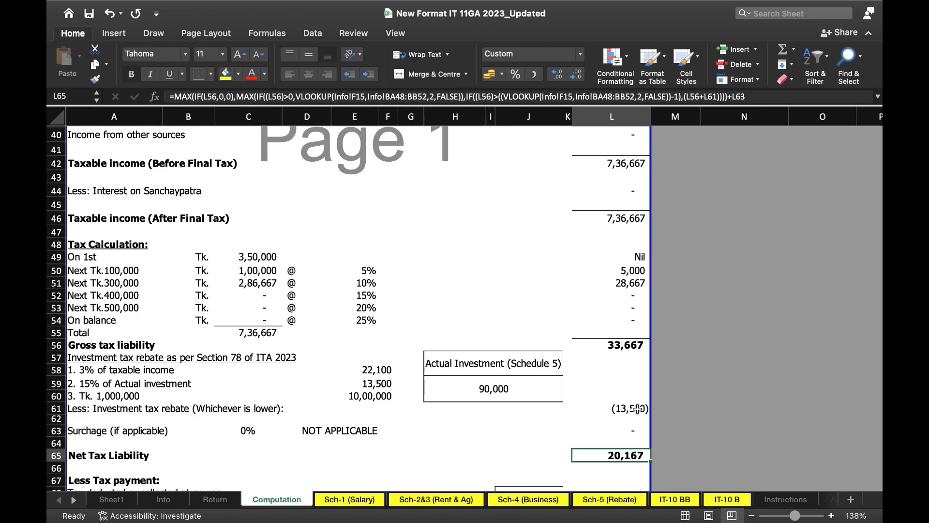
pyautogui.scroll(-3, 637, 409)
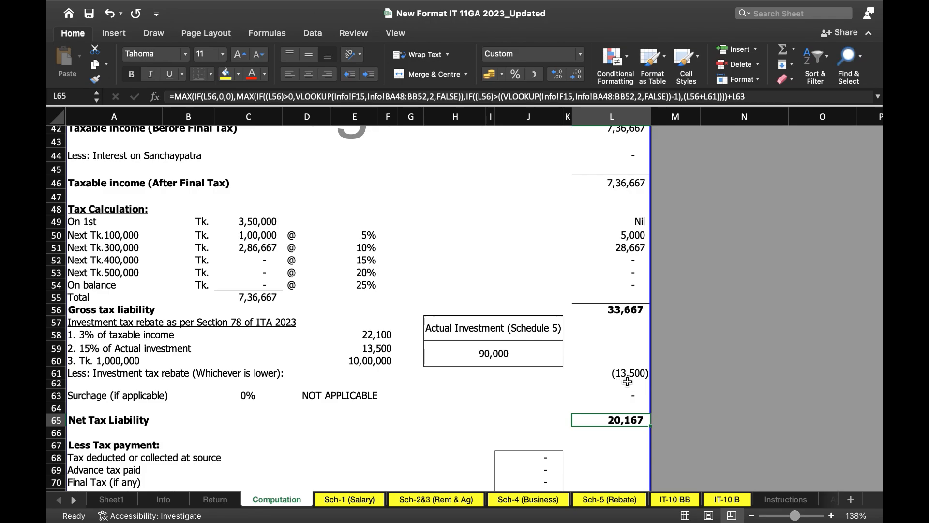
pyautogui.scroll(-3, 534, 386)
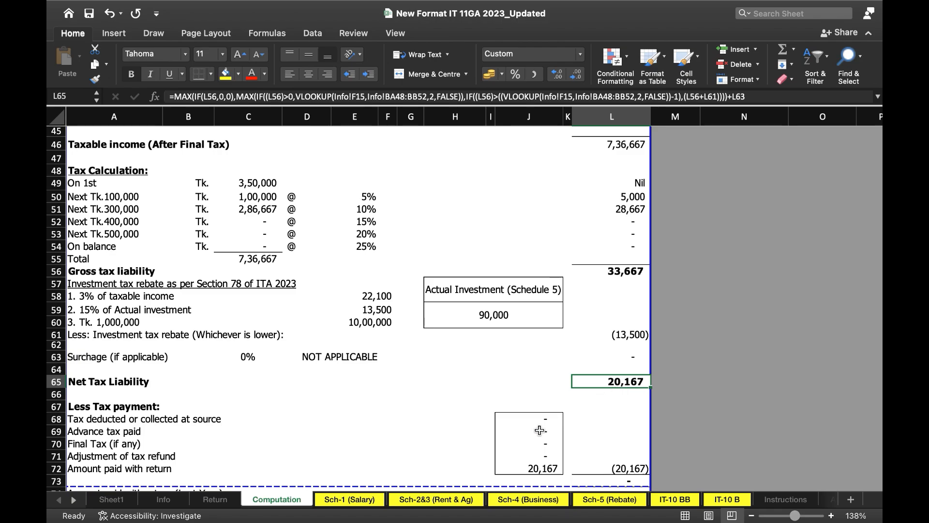
pyautogui.scroll(-2, 535, 436)
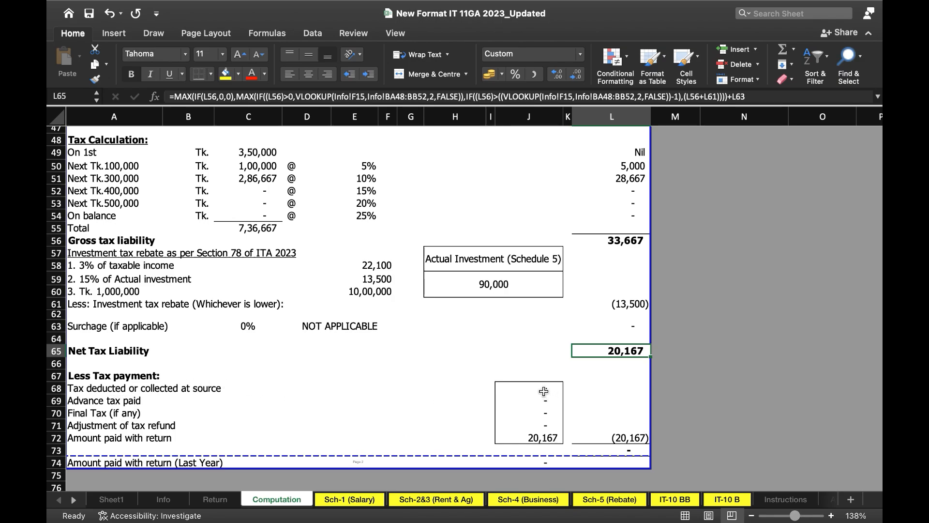
# Step: Enter 10000 as tax deducted or collected at source on the Computation sheet
pyautogui.click(543, 391)
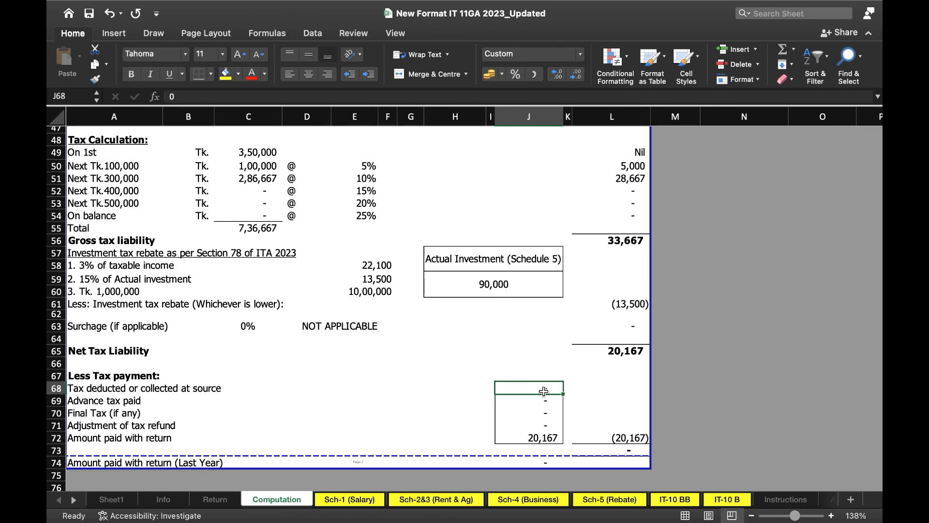
pyautogui.write('10000')
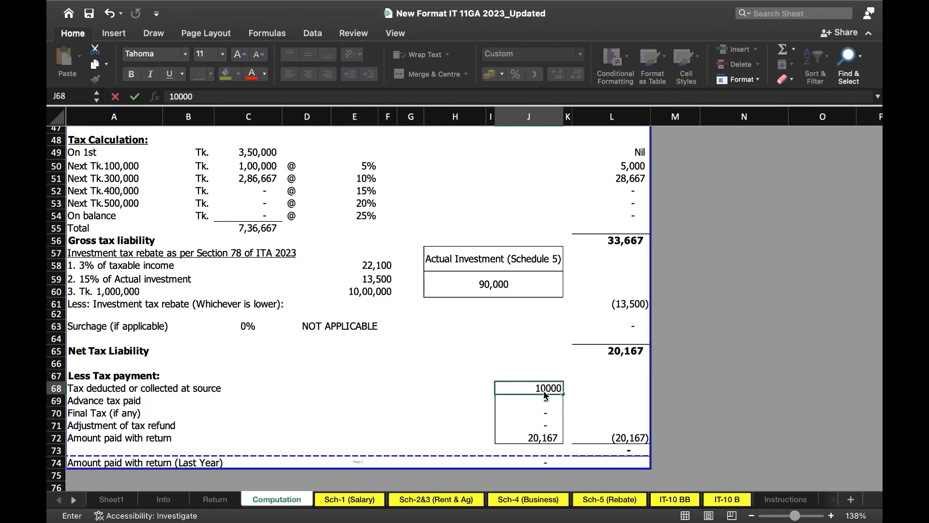
pyautogui.press('Return')
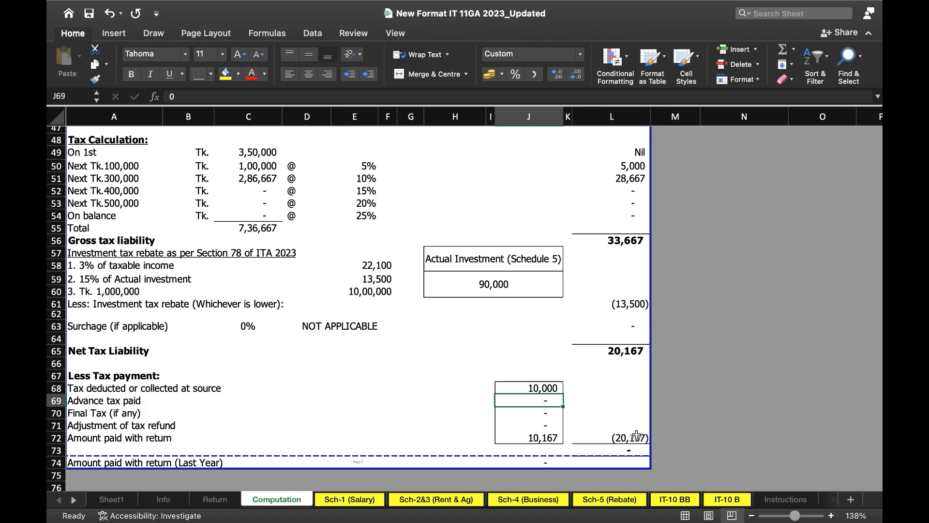
# Step: Clear the Amount paid with return cell on the Computation sheet and check the remaining tax balance
pyautogui.click(542, 436)
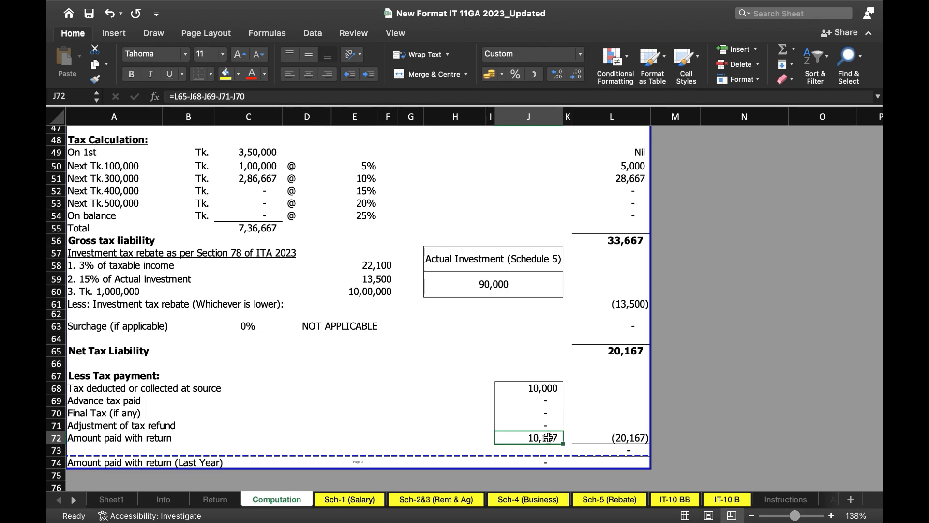
pyautogui.press('Delete')
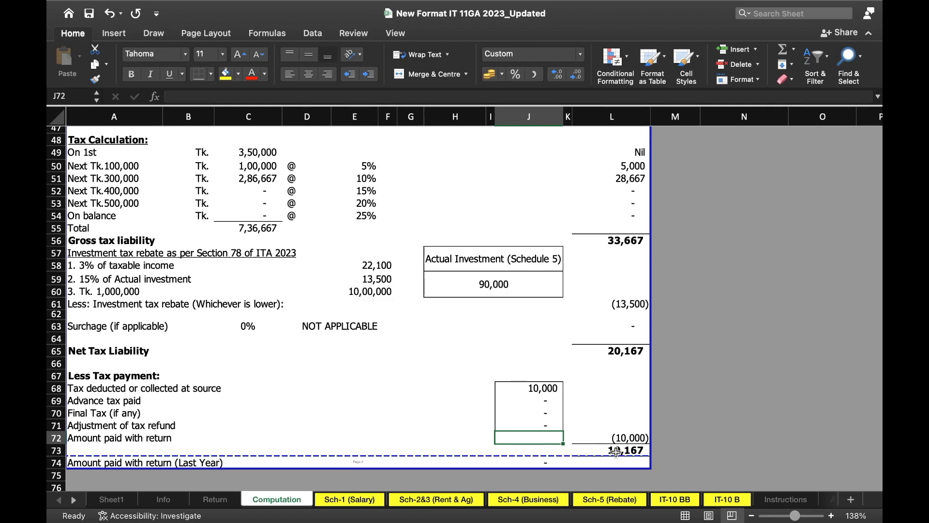
pyautogui.scroll(-3, 611, 430)
pyautogui.scroll(2, 611, 429)
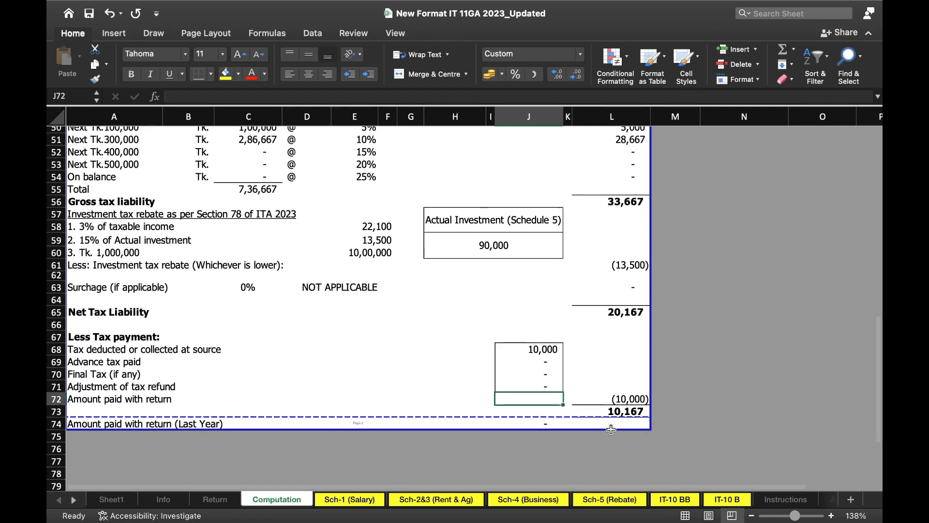
pyautogui.scroll(3, 611, 430)
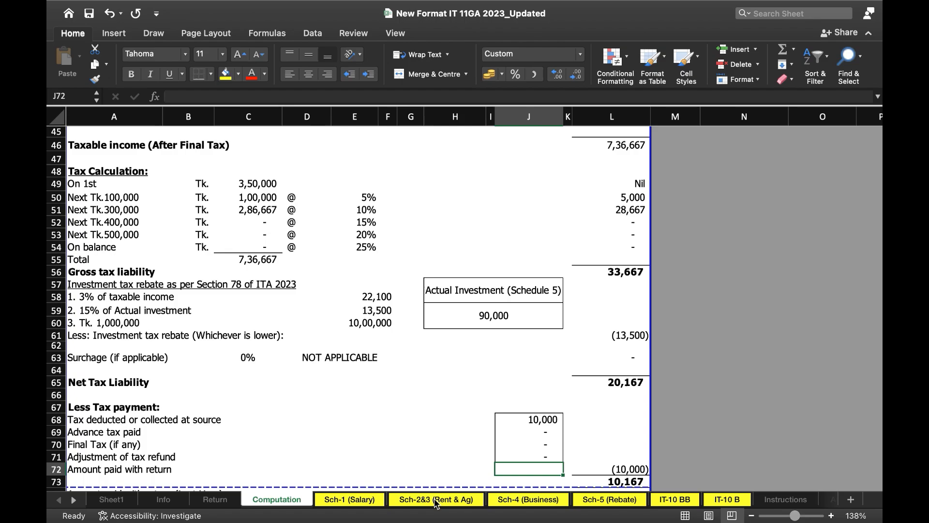
# Step: Enter 200000 as investment in Govt. securities, unit certificates, mutual funds or ETFs on the Sch-5 (Rebate) sheet
pyautogui.click(595, 499)
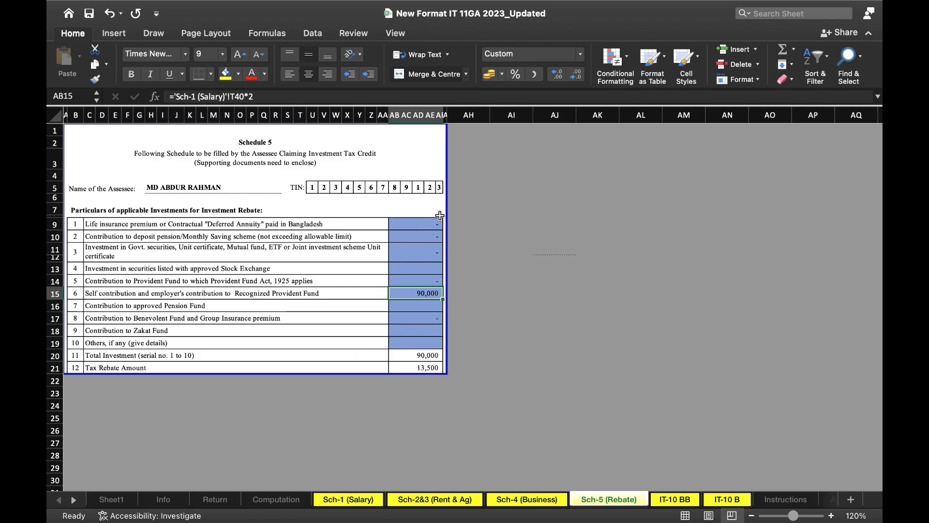
pyautogui.click(413, 250)
pyautogui.write('2')
pyautogui.write('00000')
pyautogui.press('Return')
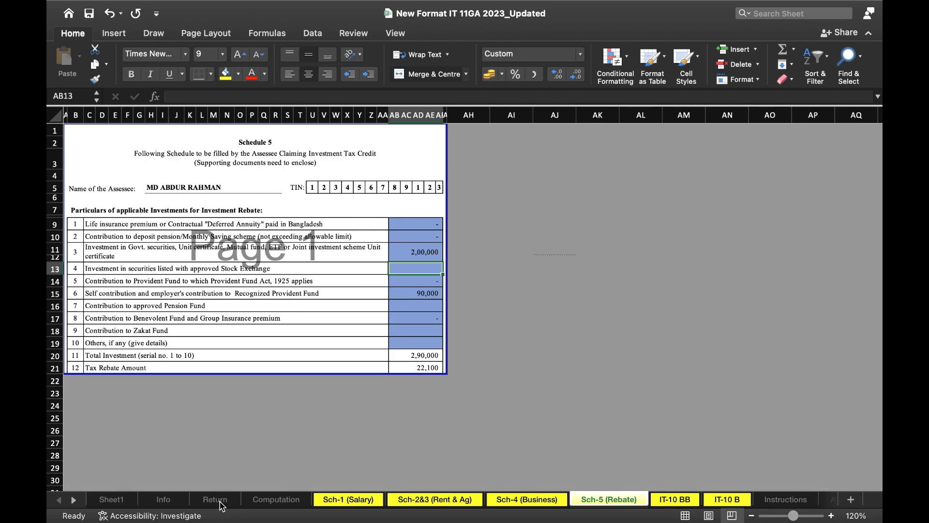
# Step: Check the investment tax rebate, Net Tax Liability and remaining balance on the Computation sheet
pyautogui.click(270, 501)
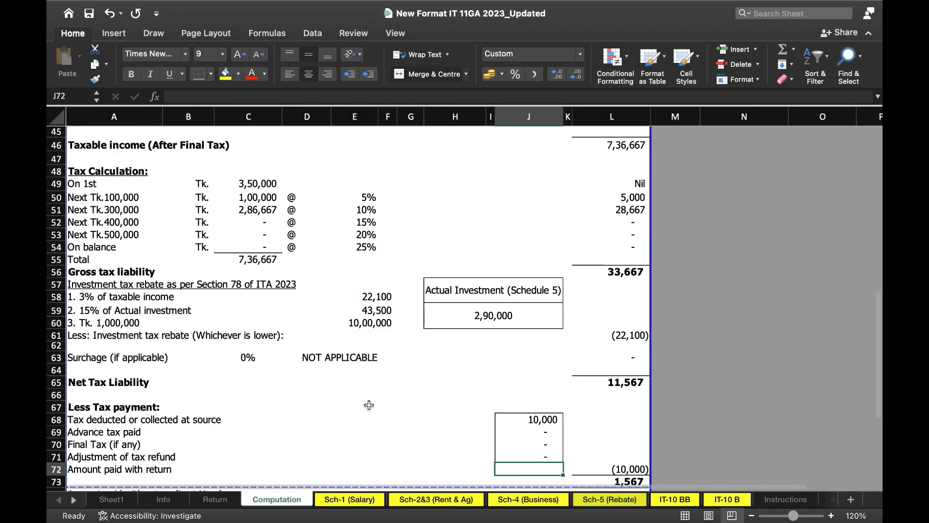
pyautogui.scroll(-3, 376, 389)
pyautogui.scroll(1, 378, 389)
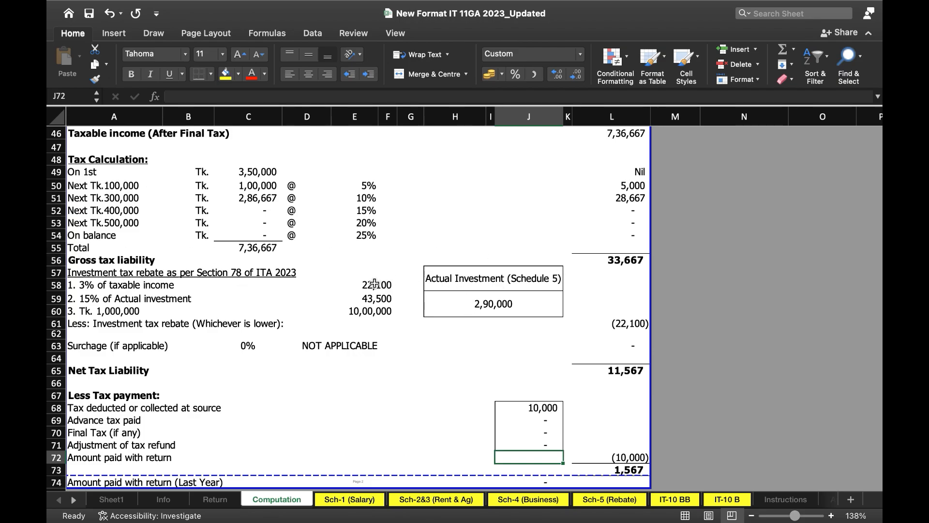
pyautogui.click(610, 372)
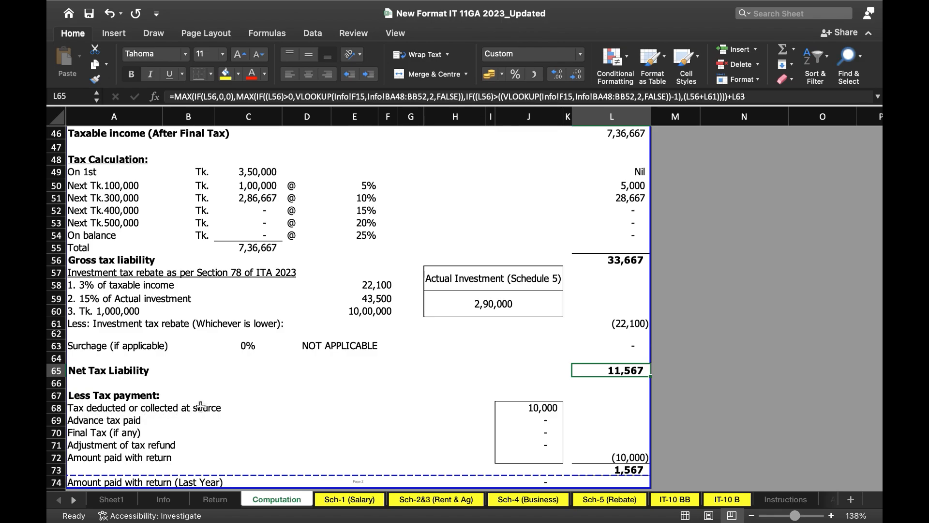
pyautogui.scroll(-3, 544, 406)
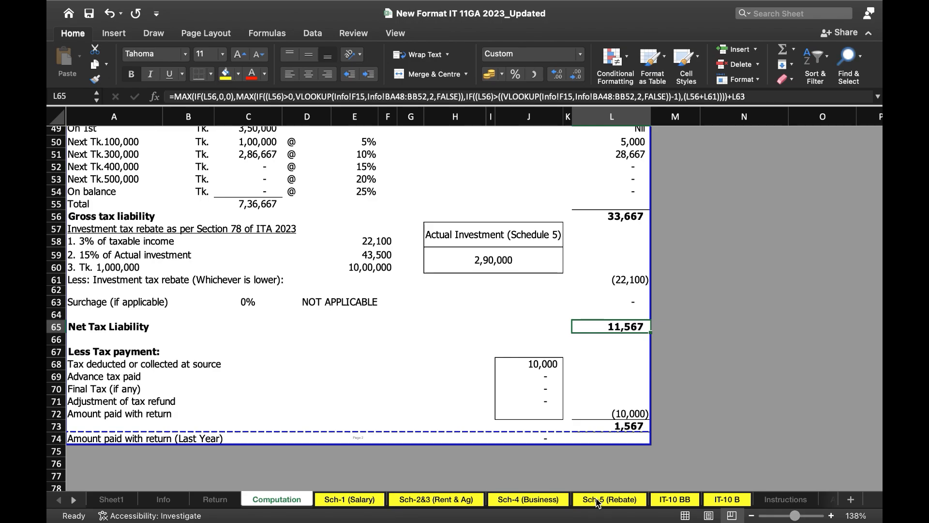
# Step: Look at the lifestyle expenses on IT-10 BB, and examine the IT-10 B sheet from sources of fund to total assets
pyautogui.click(672, 499)
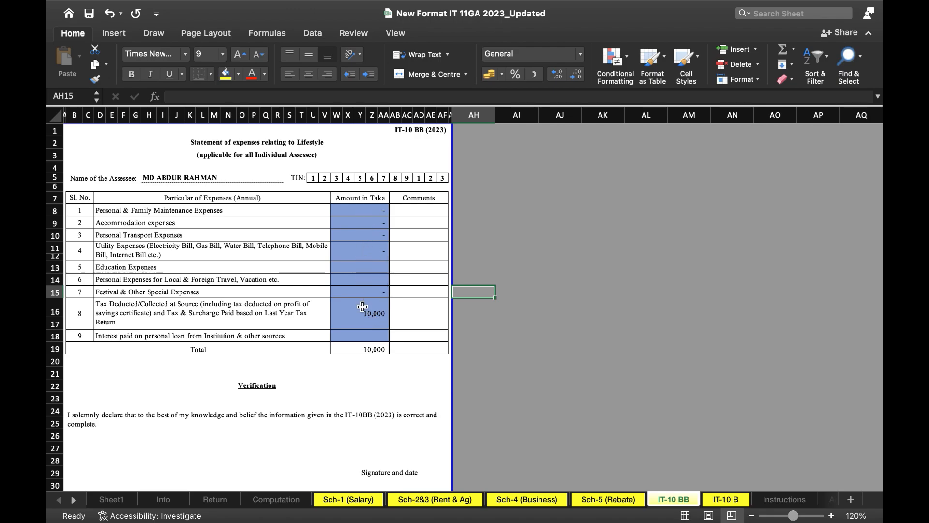
pyautogui.click(727, 500)
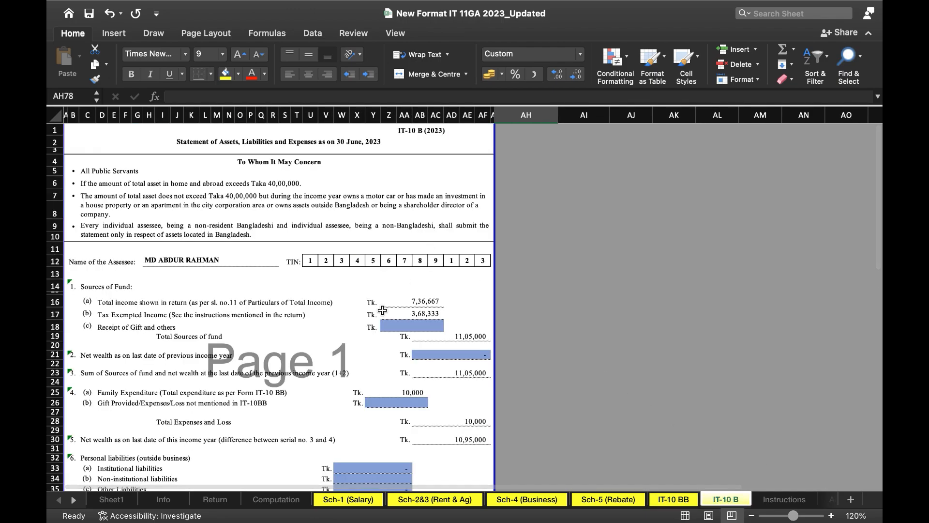
pyautogui.scroll(-3, 382, 311)
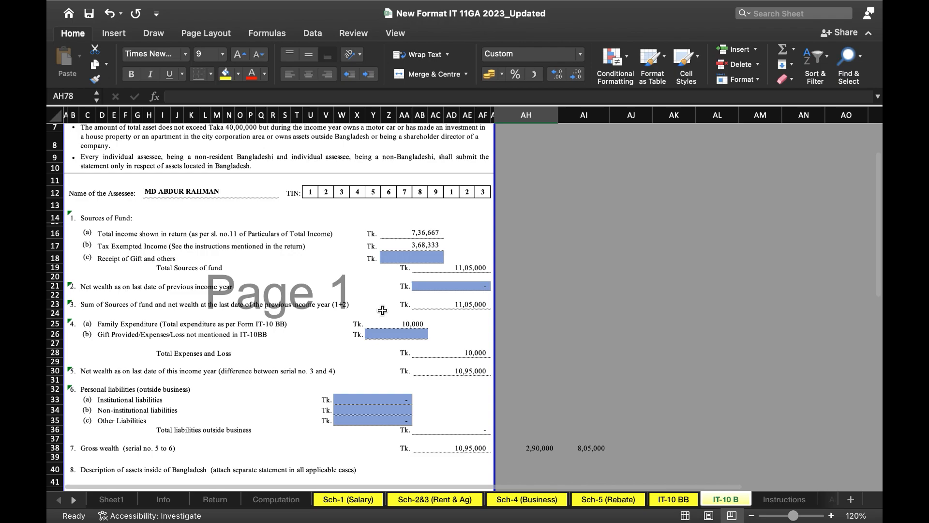
pyautogui.scroll(-8, 357, 330)
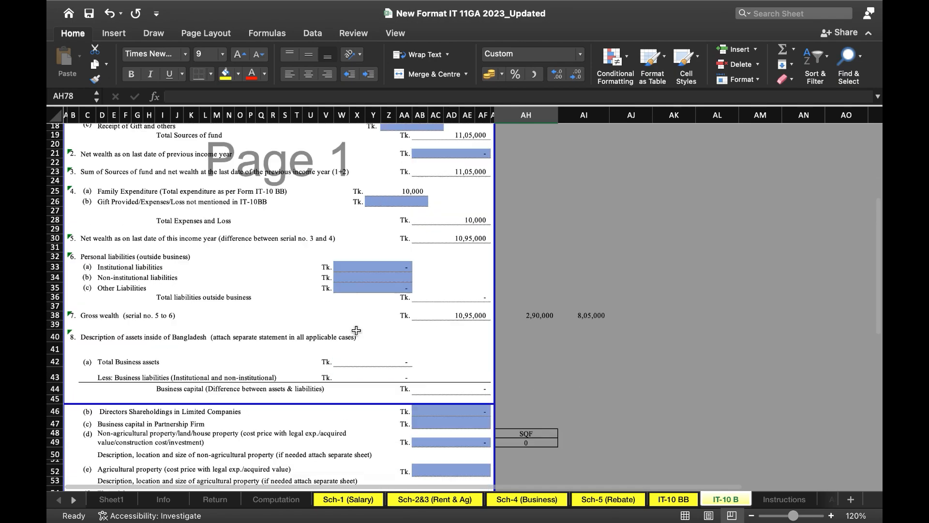
pyautogui.scroll(-4, 357, 330)
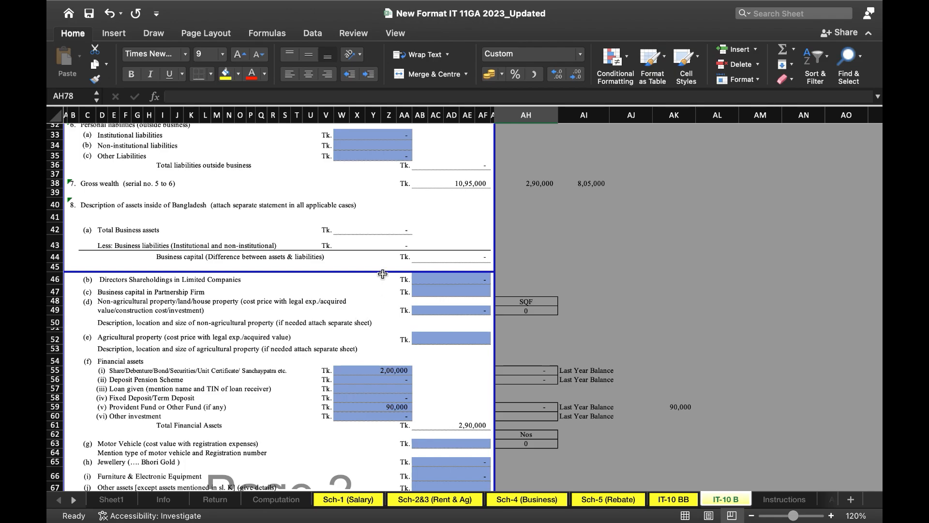
pyautogui.scroll(2, 347, 213)
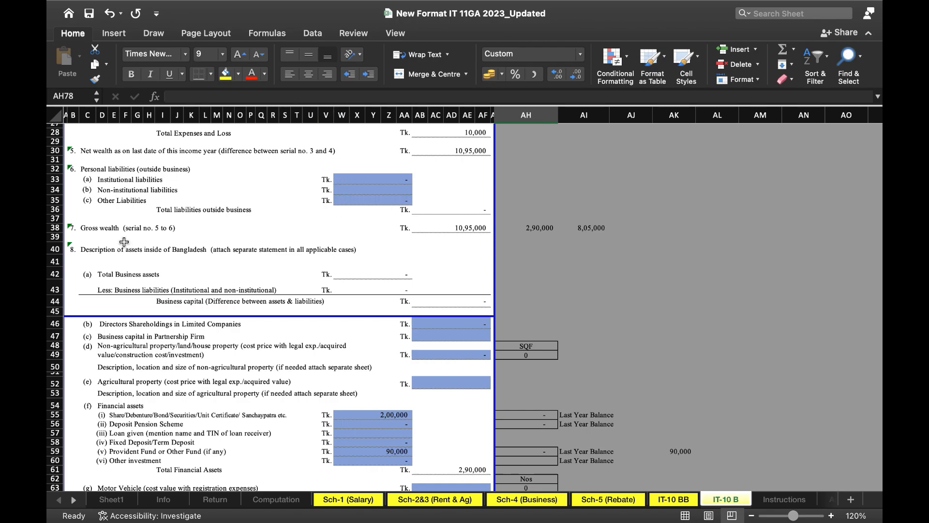
pyautogui.scroll(-5, 440, 300)
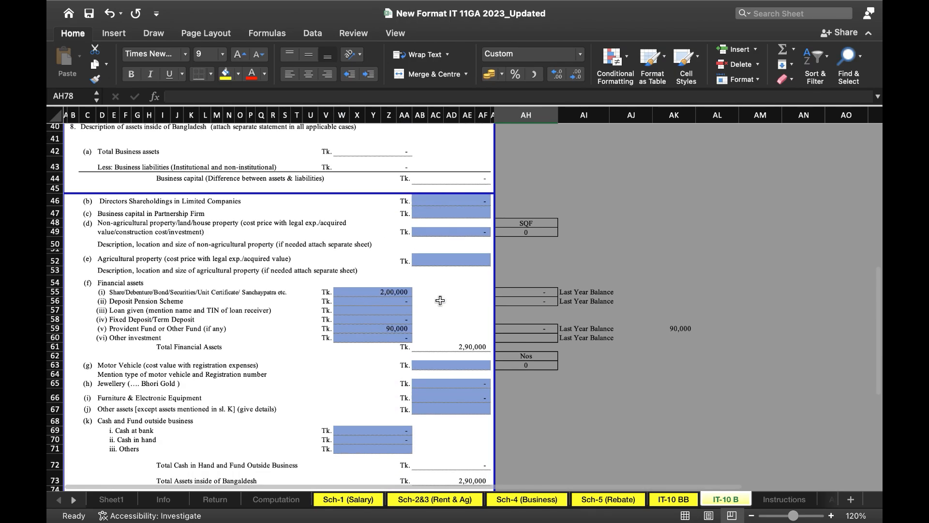
pyautogui.scroll(-3, 473, 387)
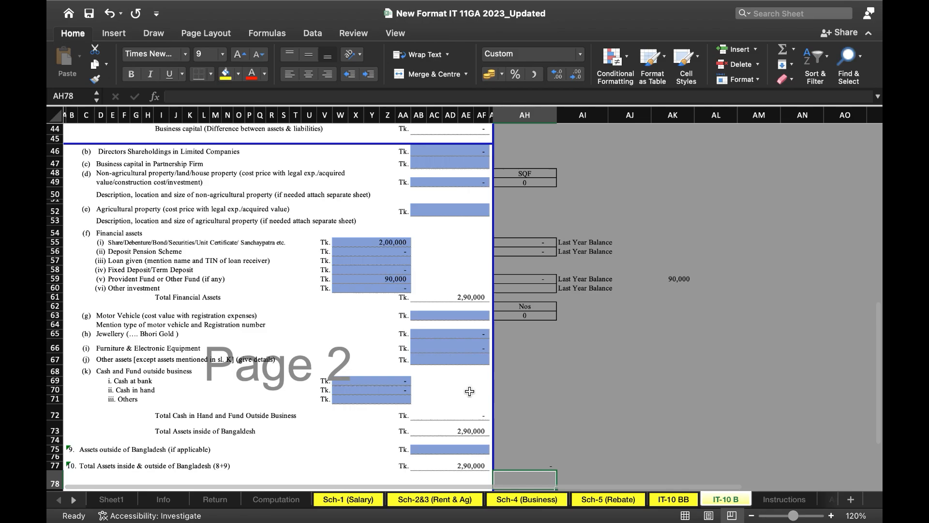
# Step: Compare the gross wealth with the total assets inside and outside Bangladesh on the IT-10 B sheet
pyautogui.scroll(4, 471, 390)
pyautogui.scroll(5, 470, 391)
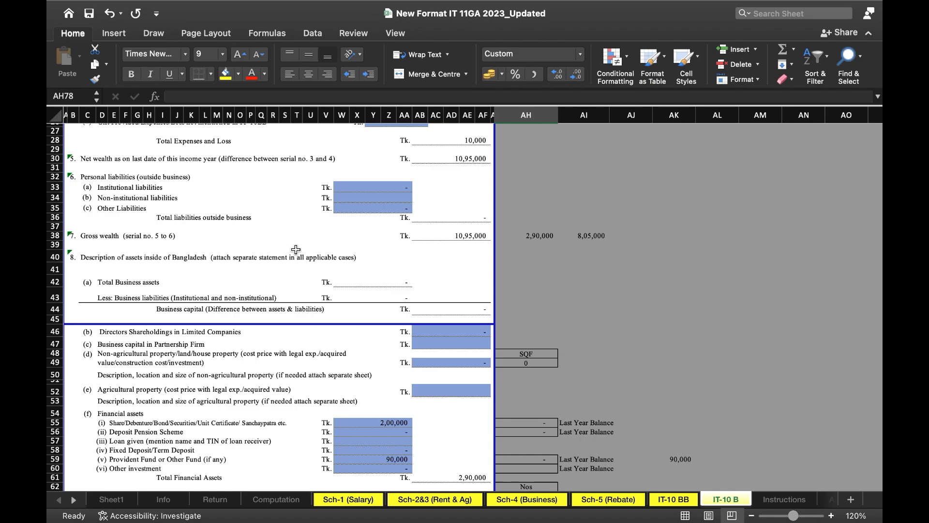
pyautogui.scroll(3, 295, 249)
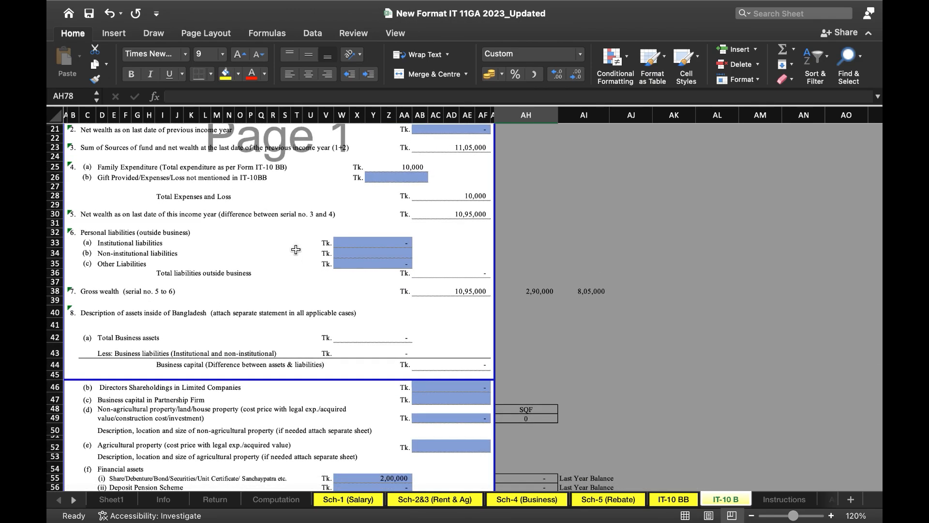
pyautogui.scroll(-2, 296, 250)
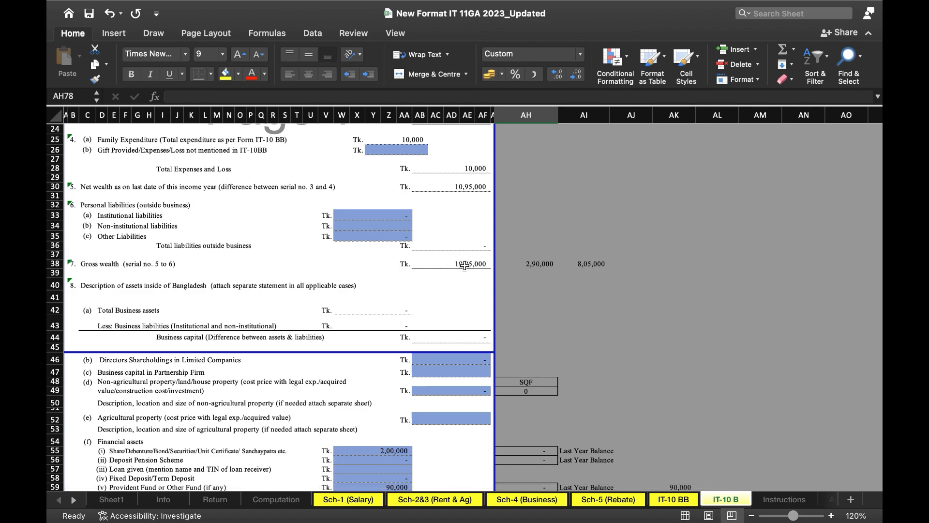
pyautogui.scroll(-10, 464, 265)
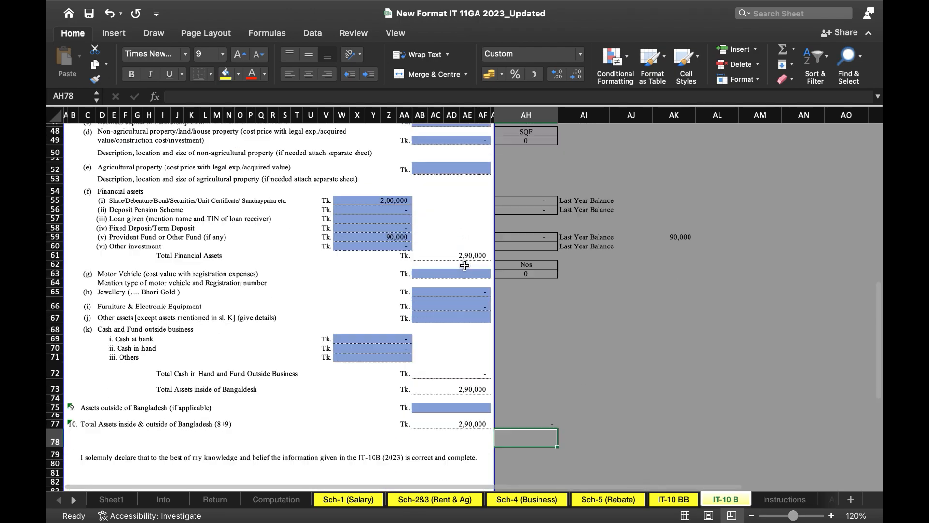
pyautogui.scroll(-4, 464, 265)
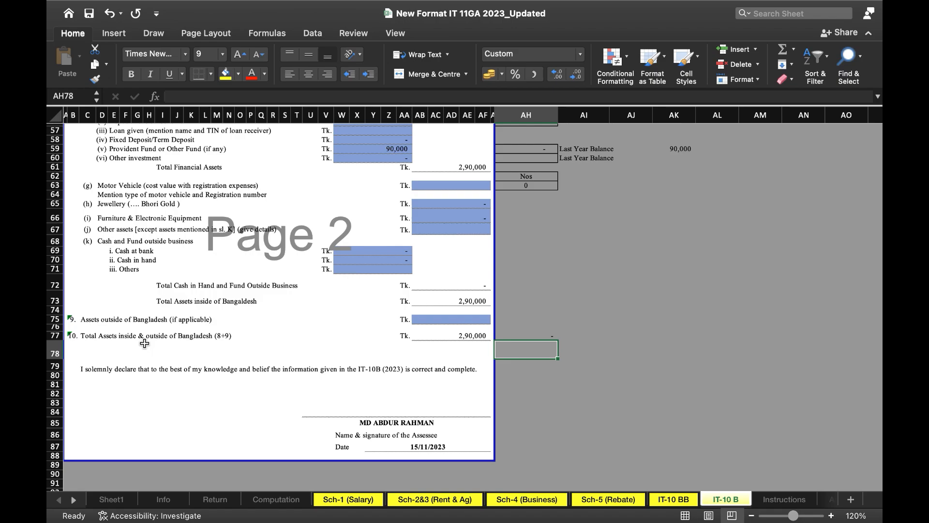
# Step: Inspect the formulas of the total assets, the linked check cell AH38 and the gross wealth, and review the sources of fund
pyautogui.click(474, 336)
pyautogui.scroll(6, 473, 336)
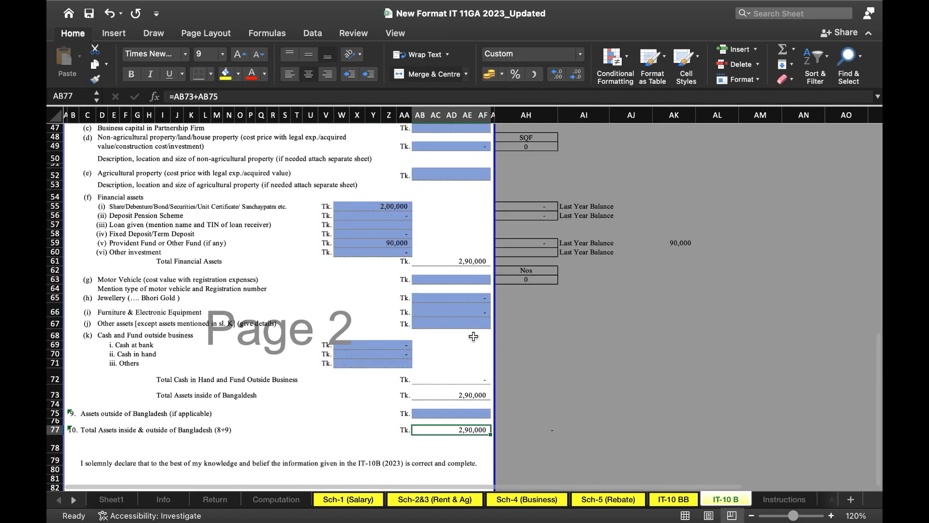
pyautogui.scroll(2, 473, 336)
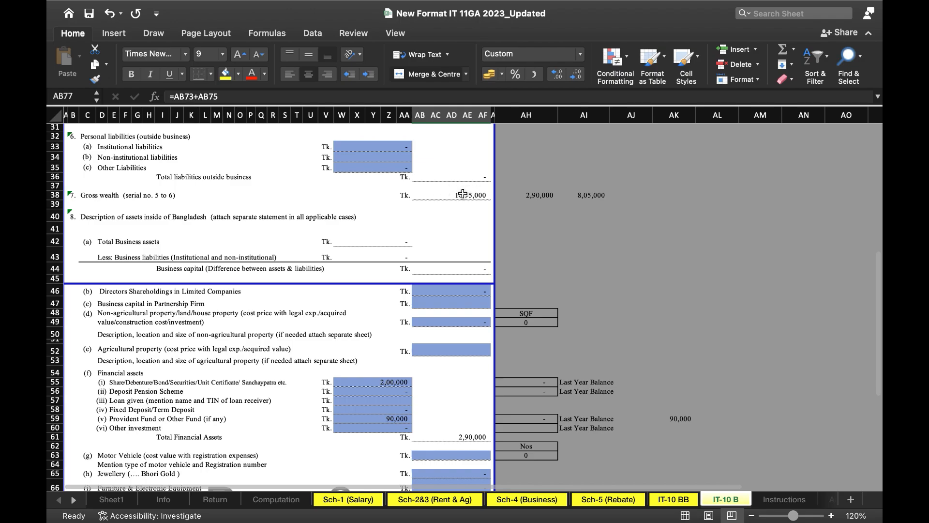
pyautogui.click(535, 199)
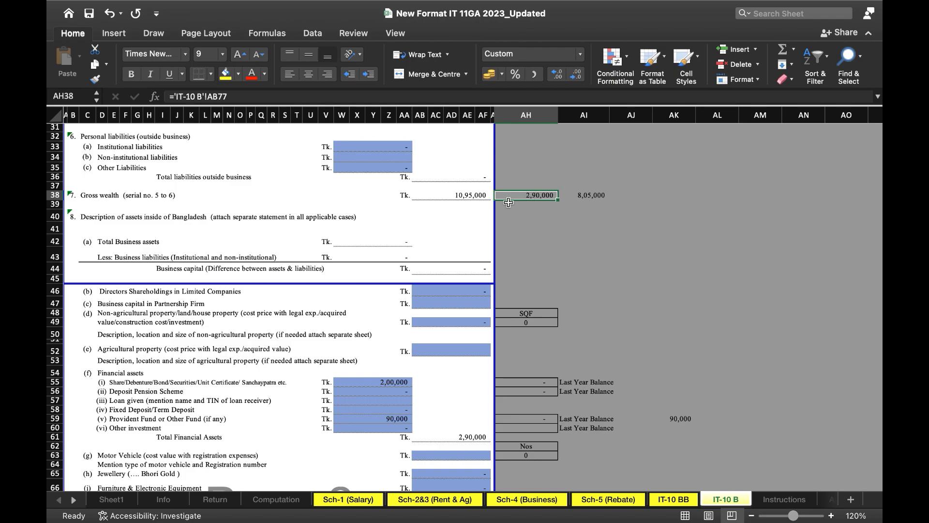
pyautogui.click(463, 198)
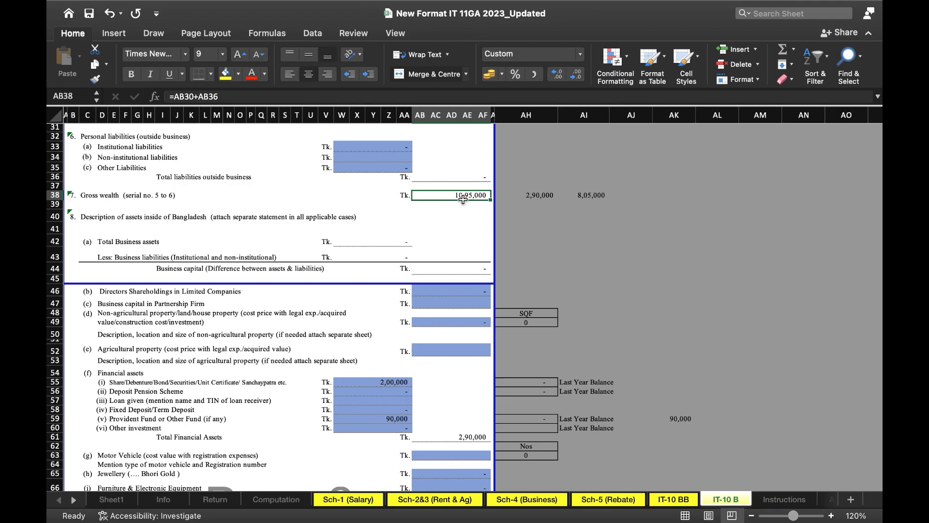
pyautogui.scroll(10, 464, 198)
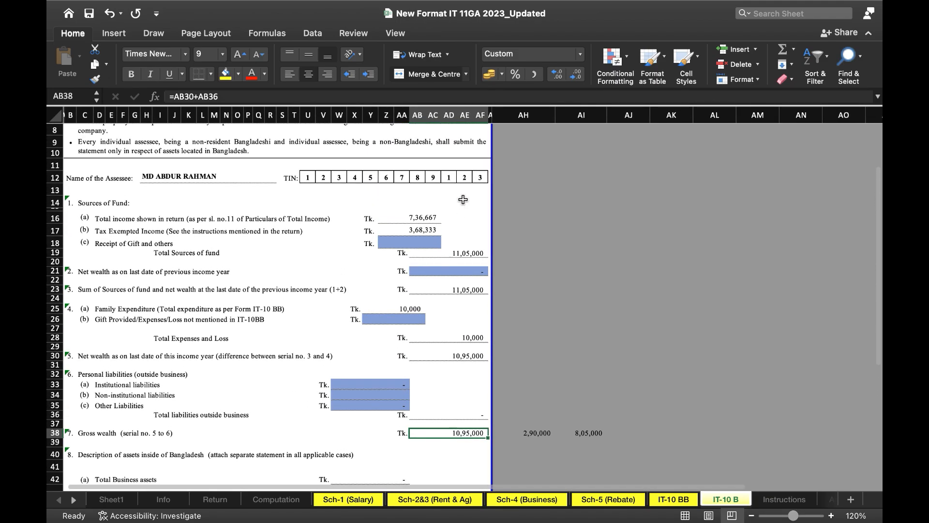
pyautogui.scroll(-1, 463, 198)
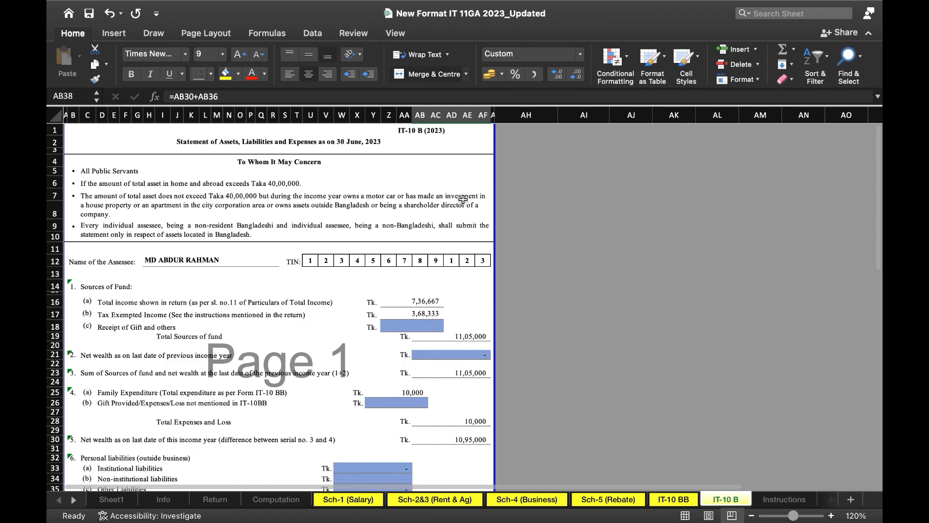